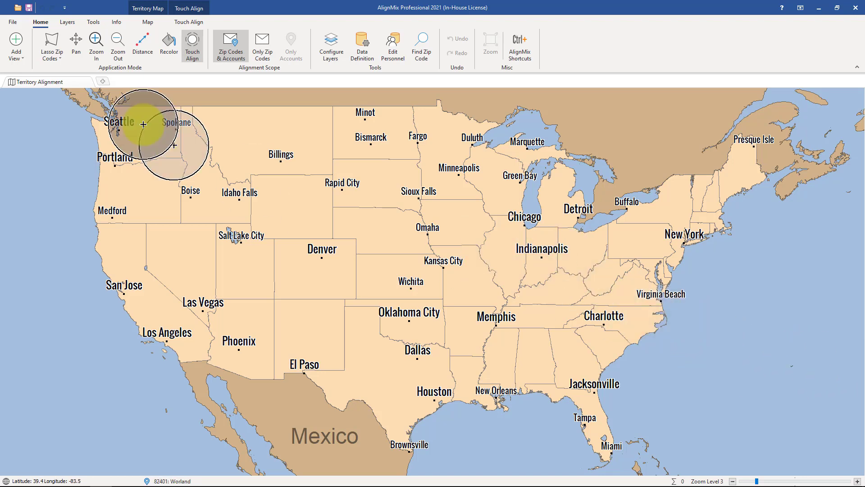
Create a new project with Canada as the country and Canadian FSAs 2019 as the geography.
left_click(15, 25)
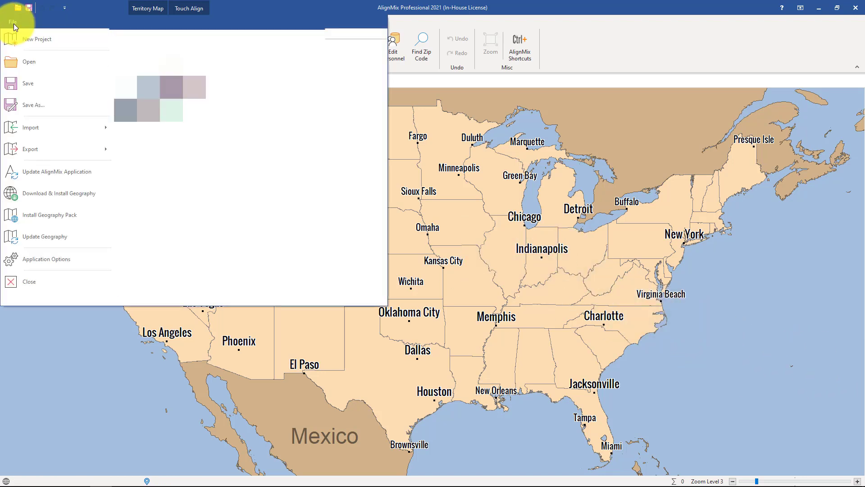
left_click(41, 40)
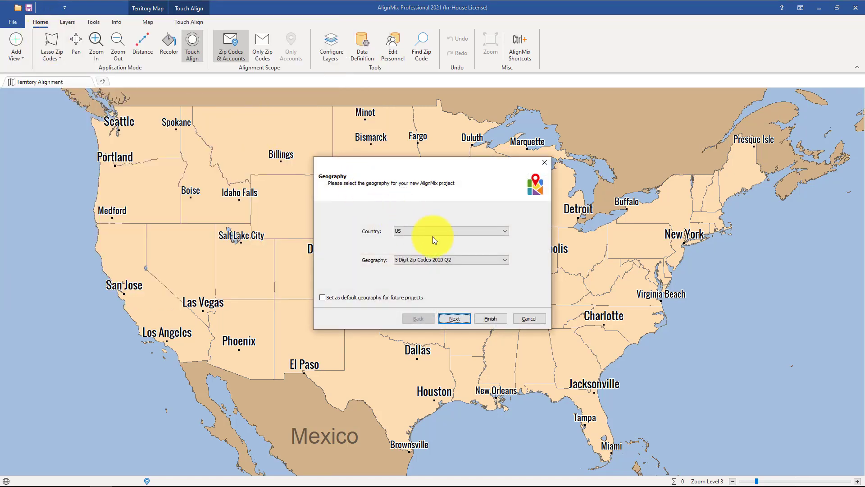
left_click(434, 234)
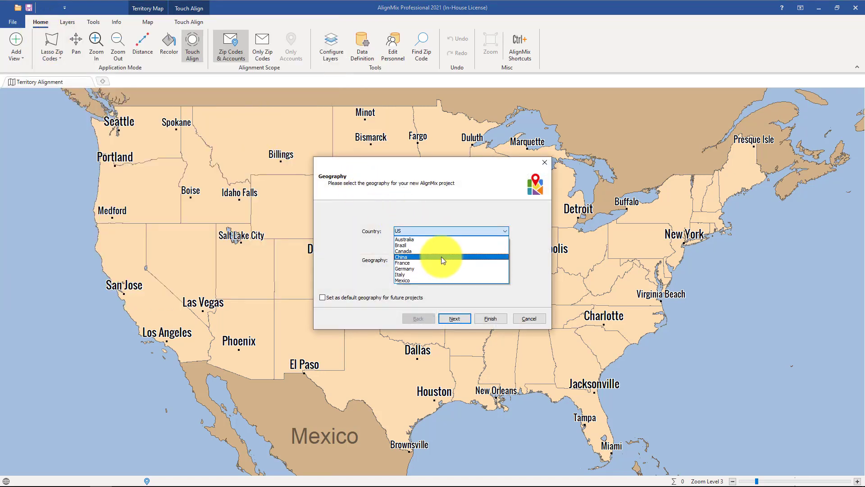
left_click(438, 251)
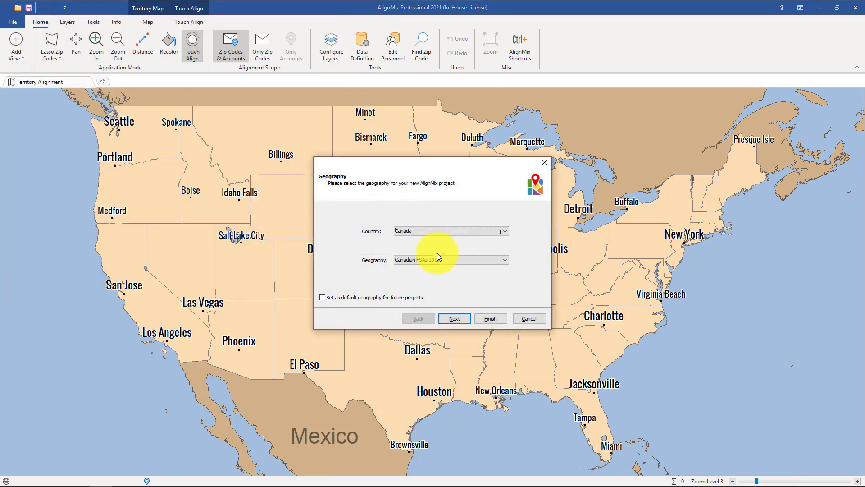
left_click(490, 318)
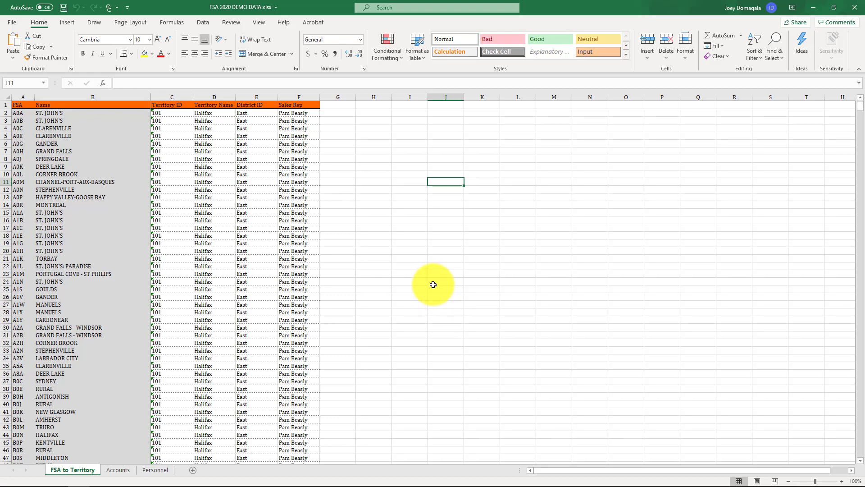
Examine the FSA, Territory ID, Territory Name, District ID and Sales Rep columns in Excel's FSA to Territory sheet, and return to AlignMix.
left_click(19, 97)
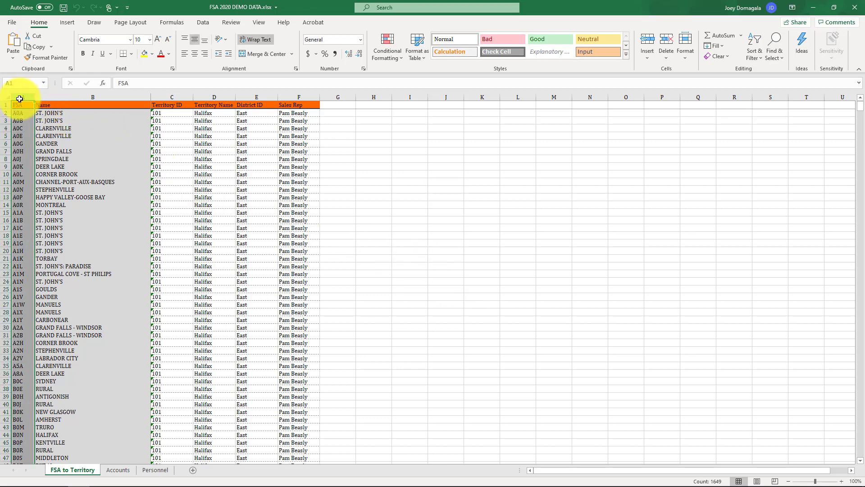
left_click(171, 96)
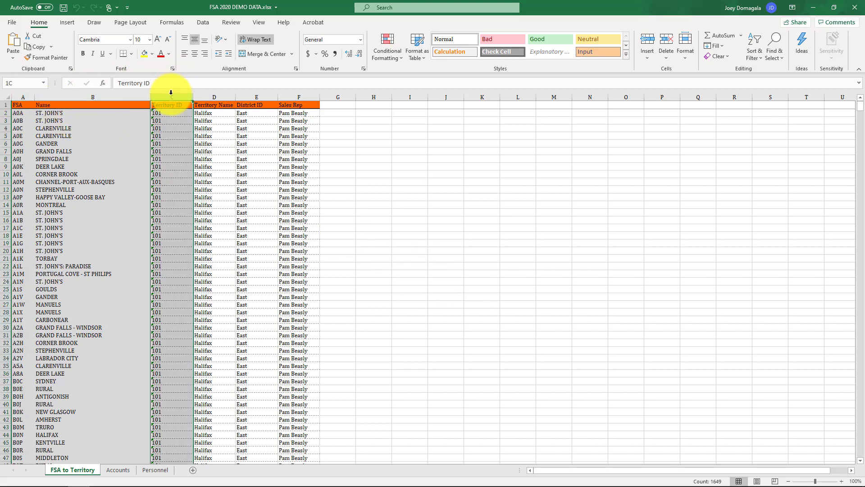
left_click(214, 96)
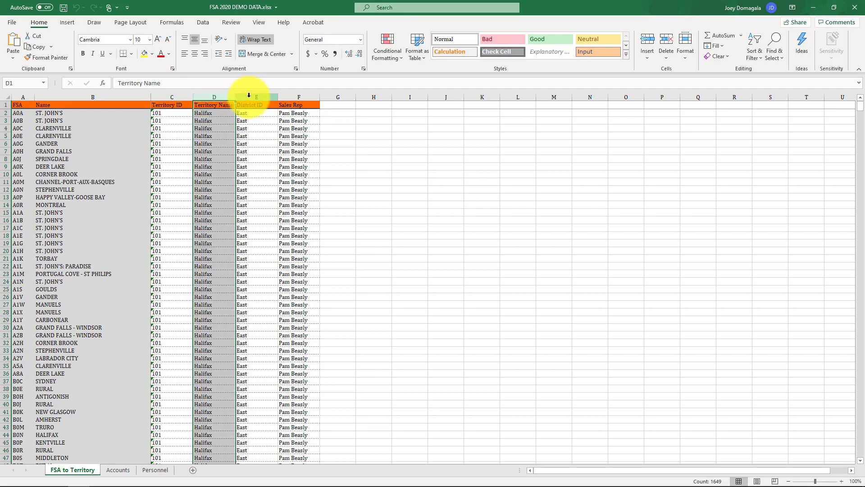
left_click(249, 96)
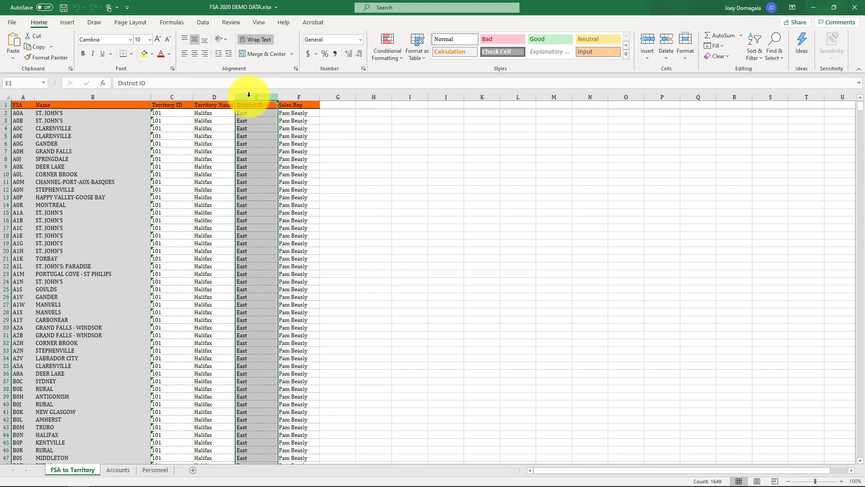
left_click(297, 95)
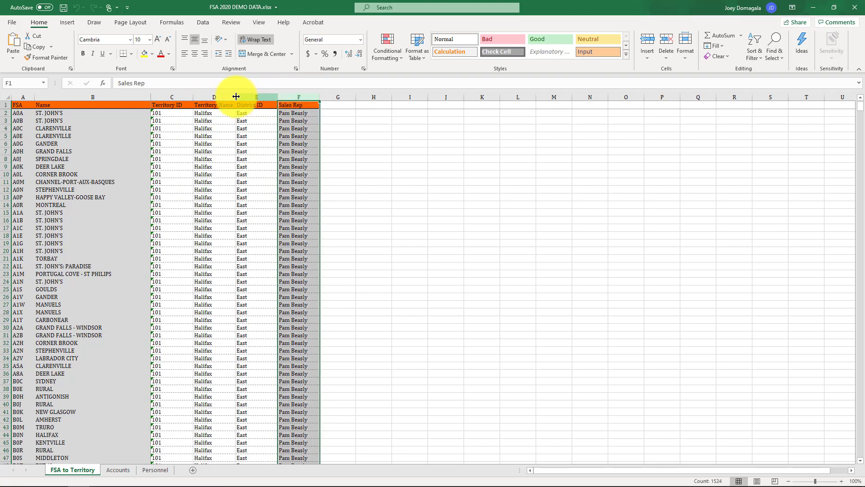
left_click(216, 97)
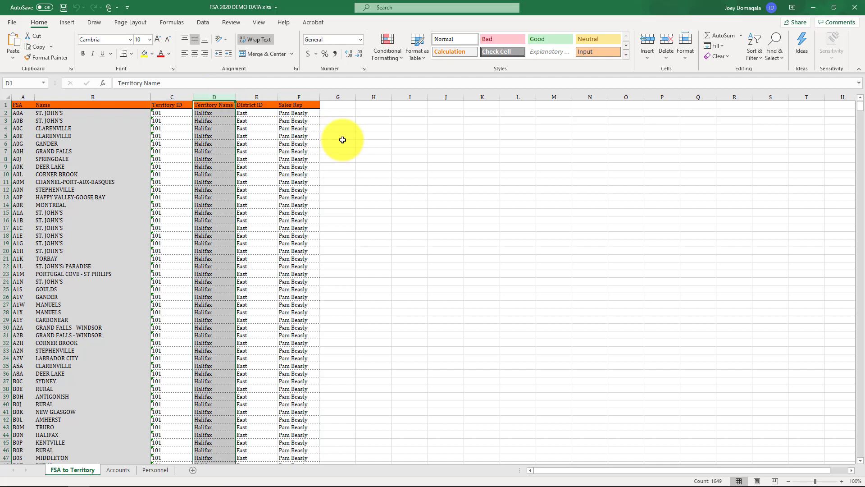
left_click(814, 8)
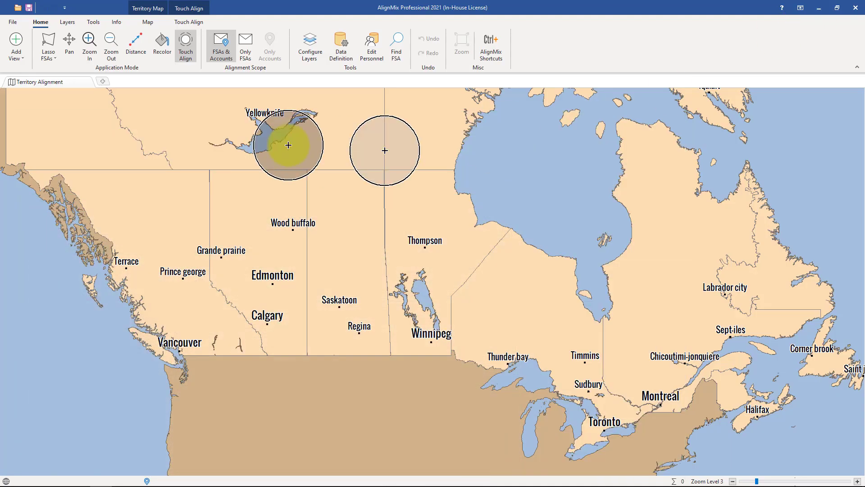
Start a data import from FSA 2020 DEMO DATA.xlsx using the FSA to Territory worksheet with row 1 as the header.
left_click(12, 24)
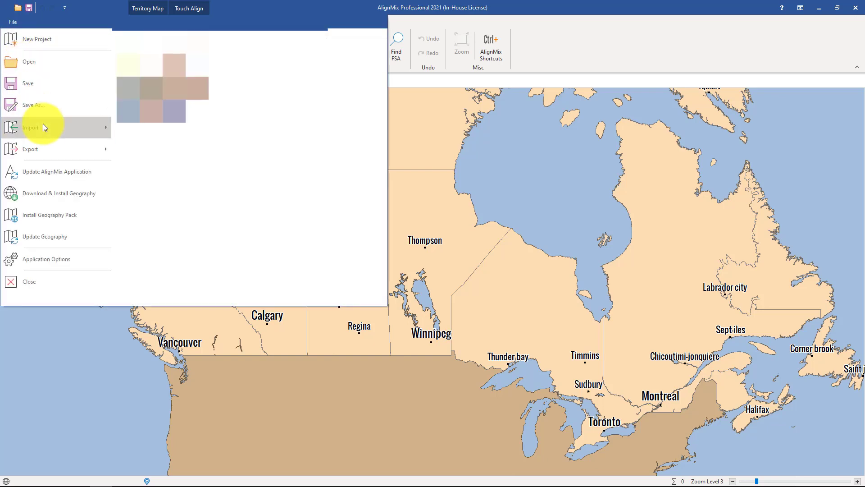
mouse_move(43, 126)
left_click(169, 45)
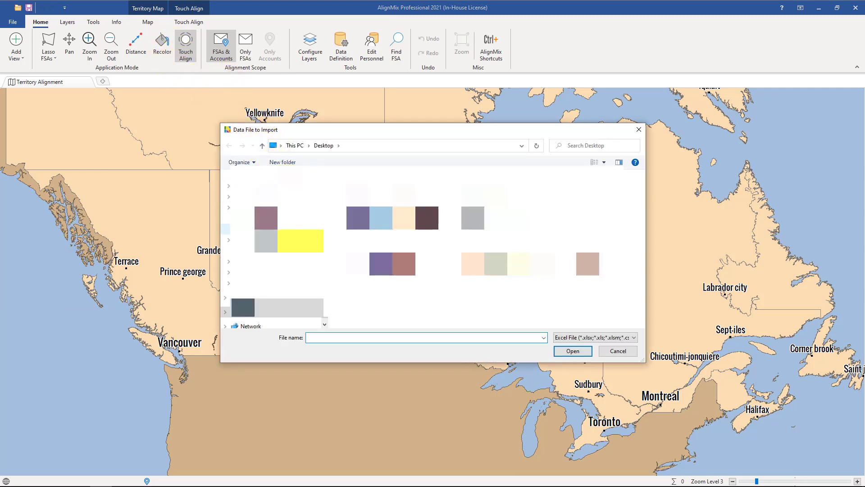
left_click(391, 269)
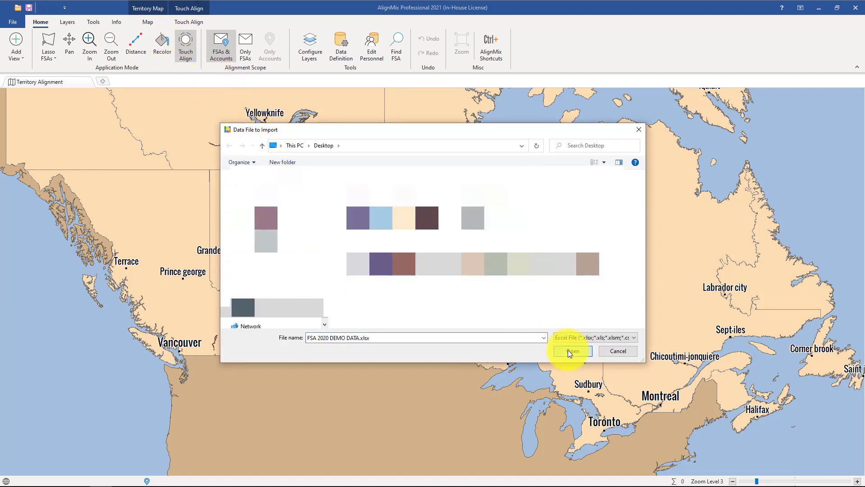
left_click(569, 350)
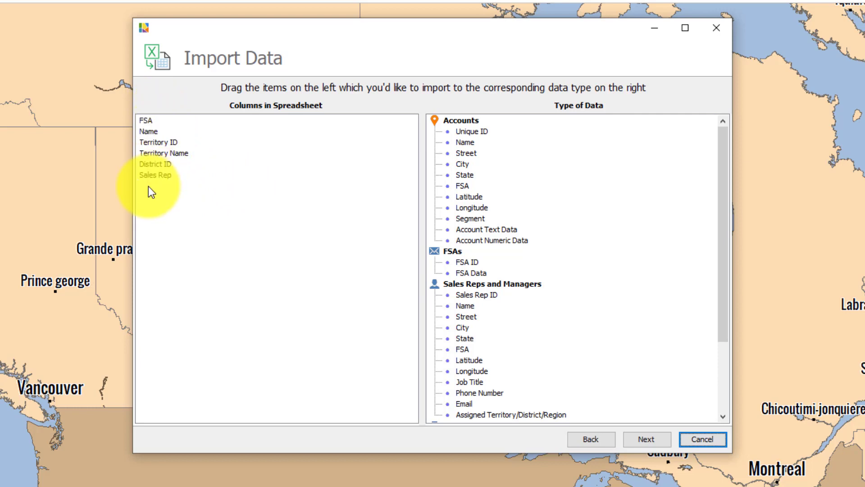
left_click(599, 442)
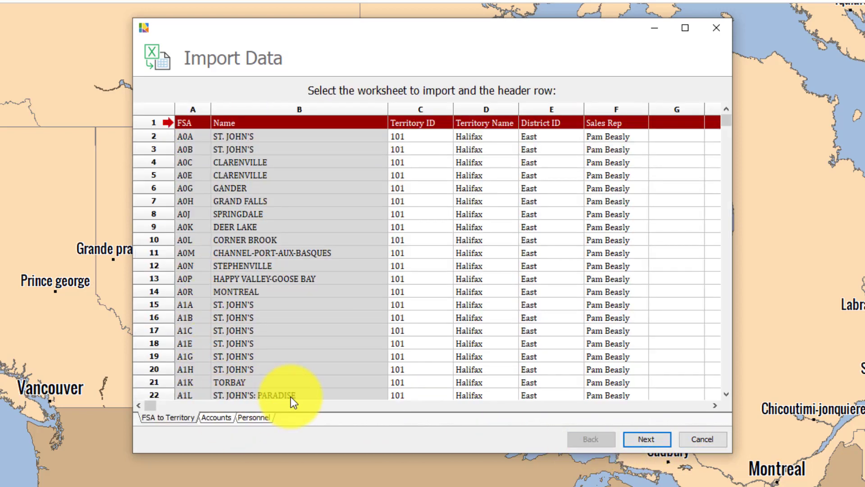
left_click(656, 439)
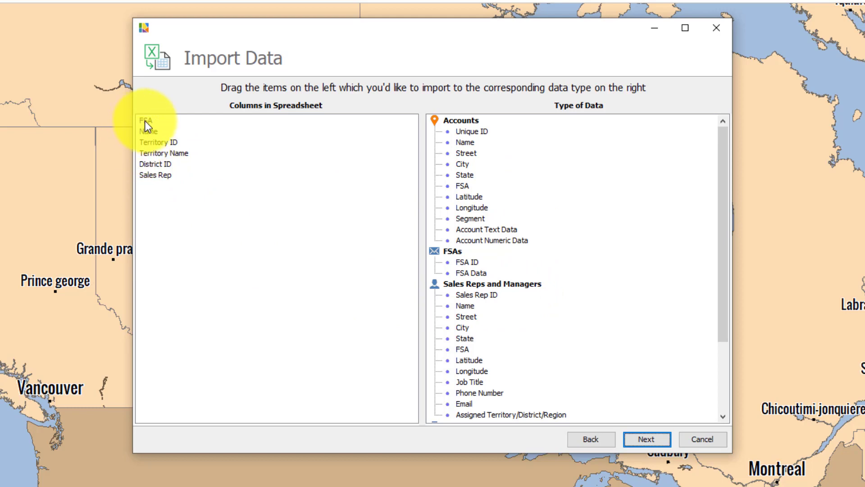
Map the FSA, Territory ID, Territory Name, District ID and Sales Rep columns to FSA ID, Territory ID, territory Name, District ID and Sales Rep ID.
left_click_drag(145, 121, 479, 266)
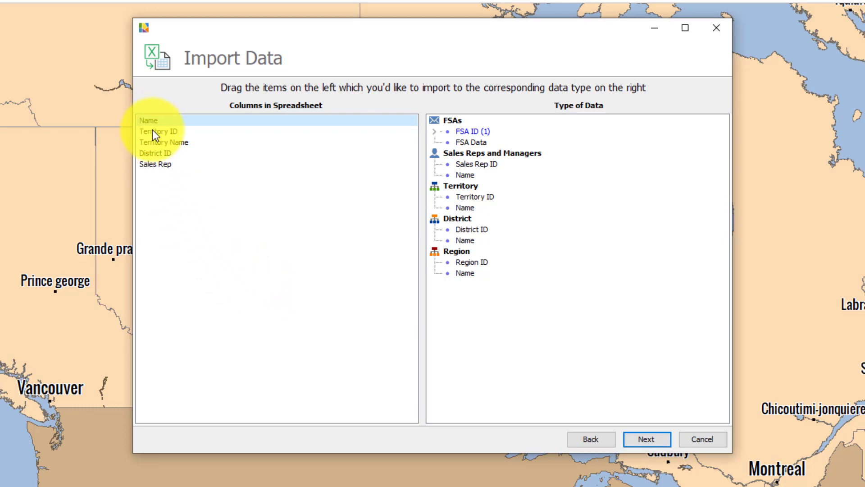
left_click_drag(152, 132, 496, 199)
left_click_drag(183, 132, 471, 210)
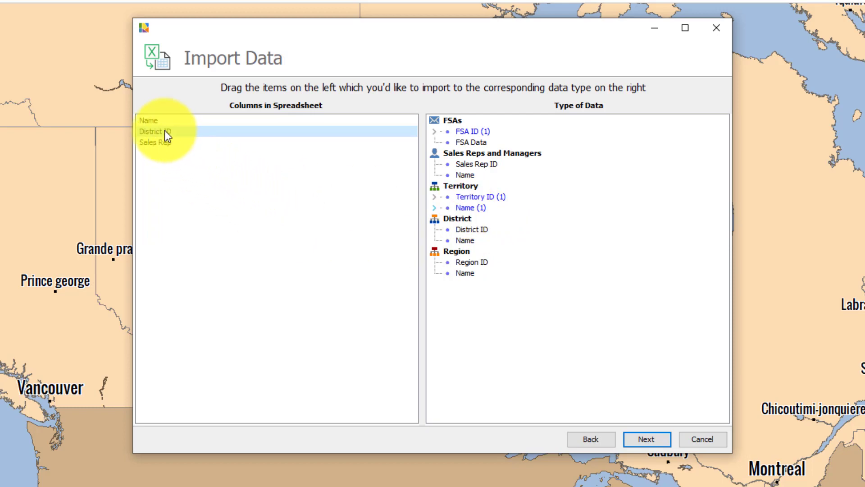
left_click_drag(159, 130, 498, 237)
left_click_drag(165, 131, 480, 164)
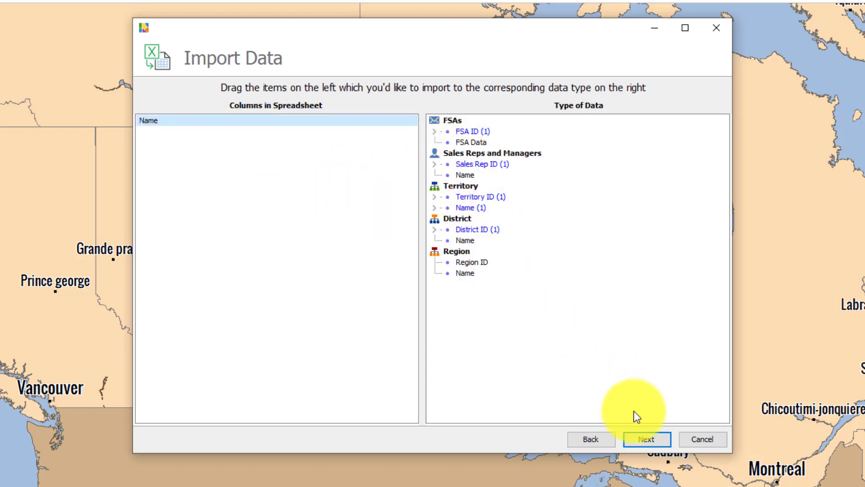
Confirm the import settings with the existing base geography and finish importing the FSA alignment onto the map.
left_click(647, 439)
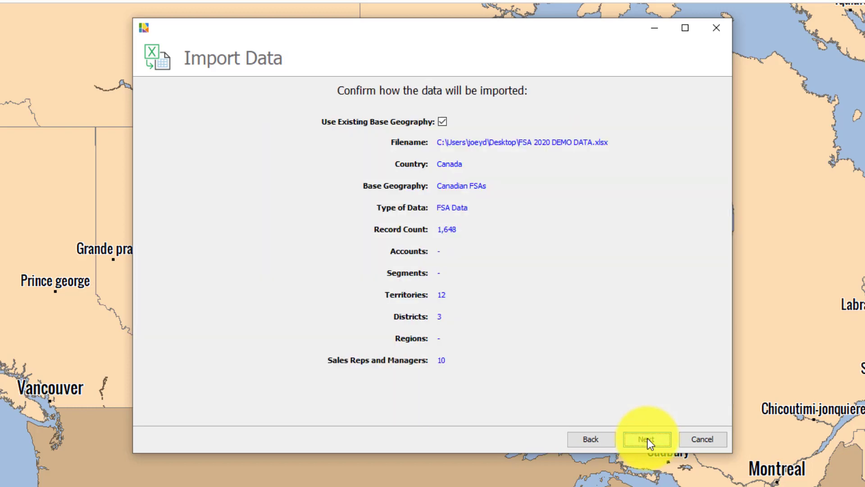
left_click(648, 439)
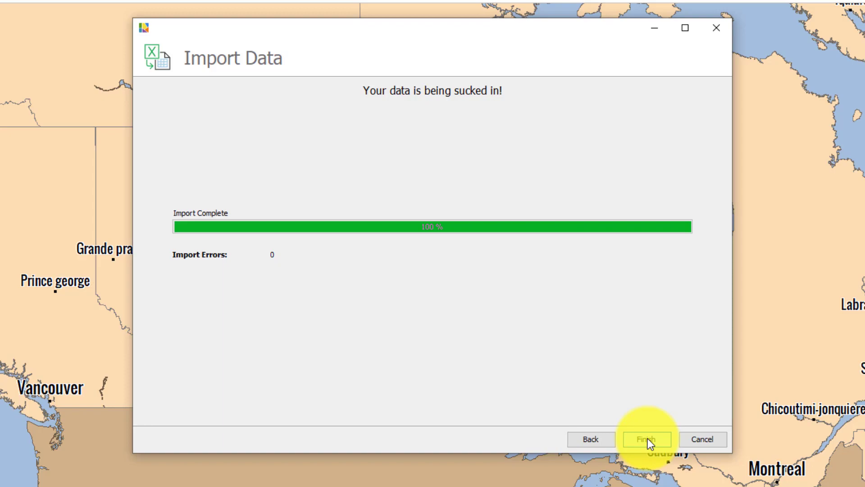
left_click(647, 438)
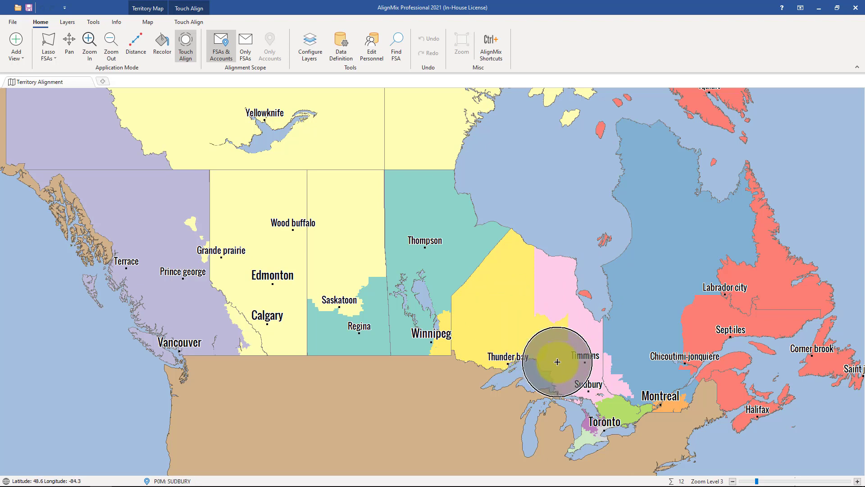
scroll(516, 340, "up", 1)
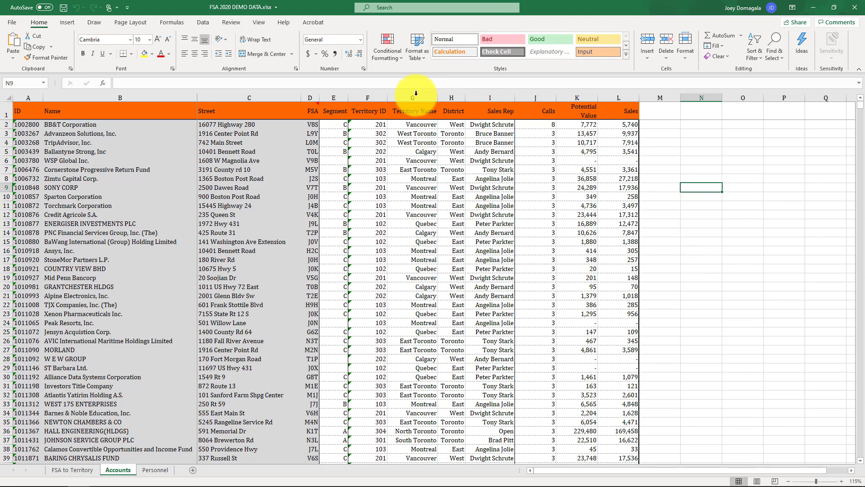
Examine the ID, FSA, Segment, Territory ID, Sales Rep, Calls, Potential Value and Sales columns in Excel's Accounts sheet, and return to AlignMix.
left_click(312, 97)
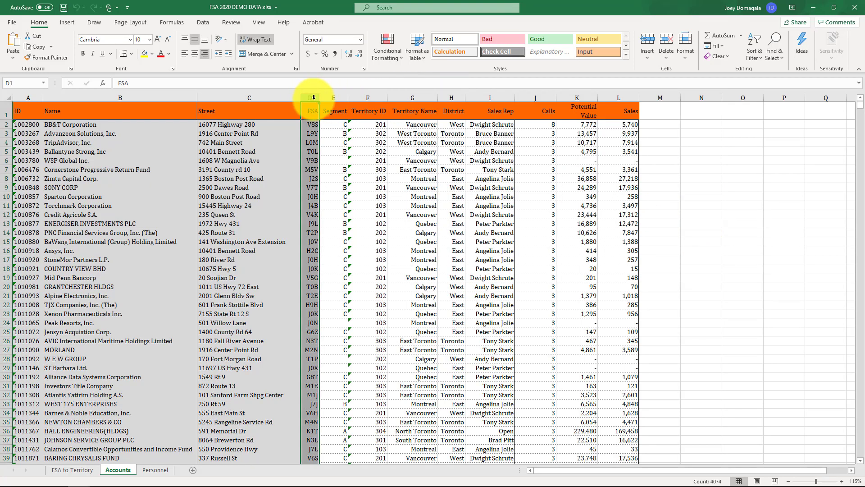
left_click(29, 96)
left_click_drag(29, 97, 88, 97)
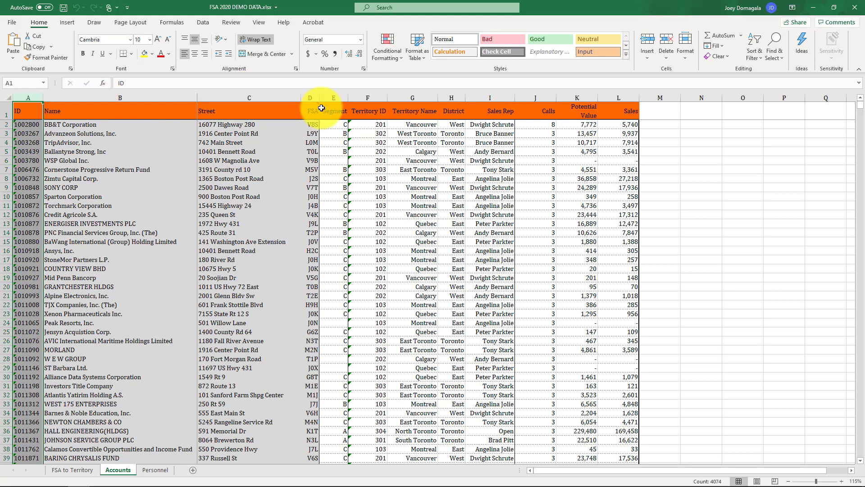
left_click(311, 97)
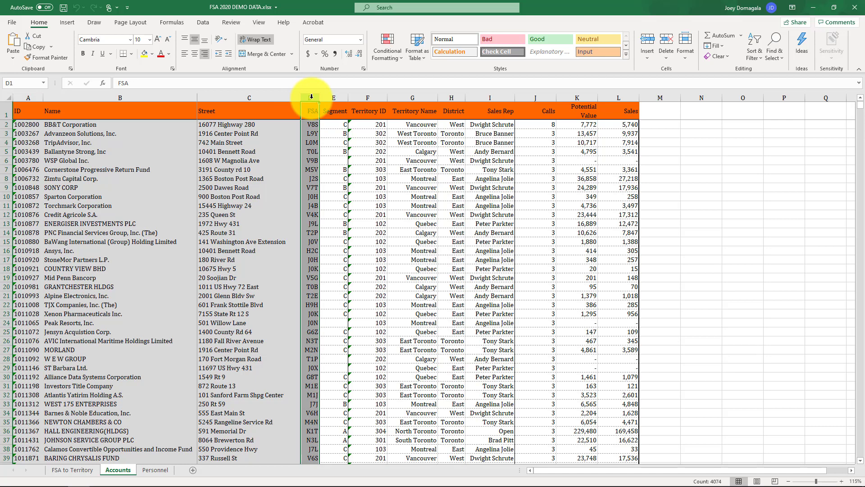
left_click(336, 96)
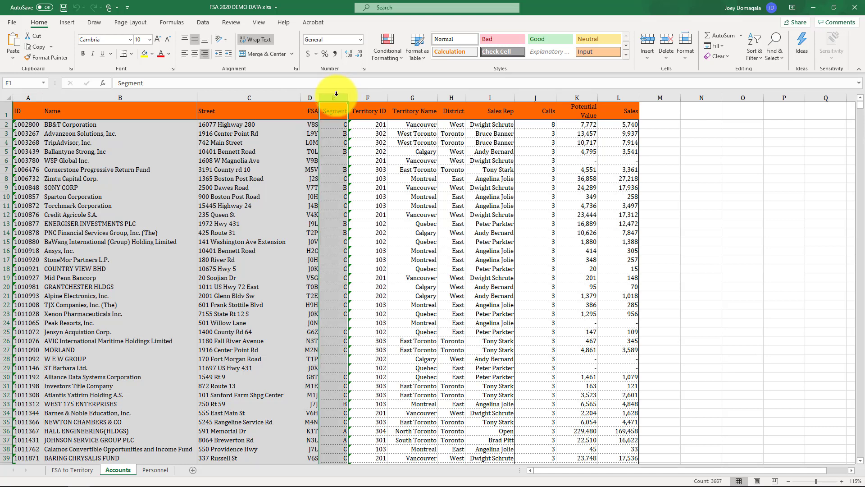
left_click(371, 98)
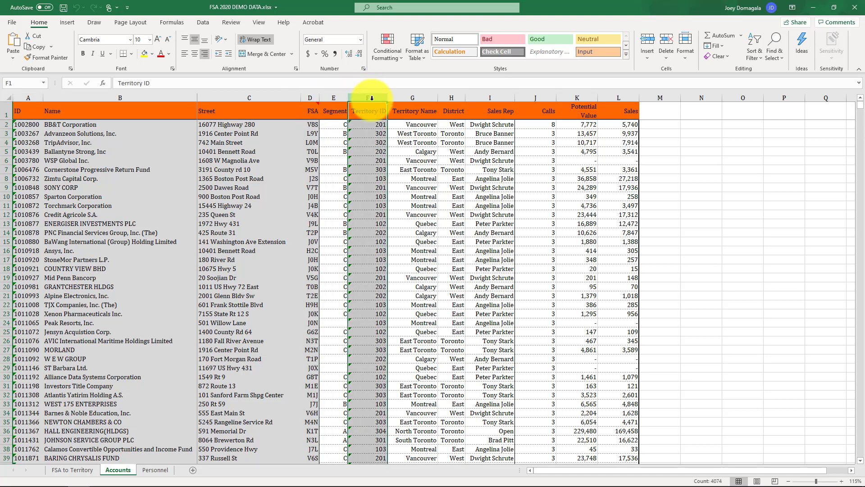
left_click(494, 98)
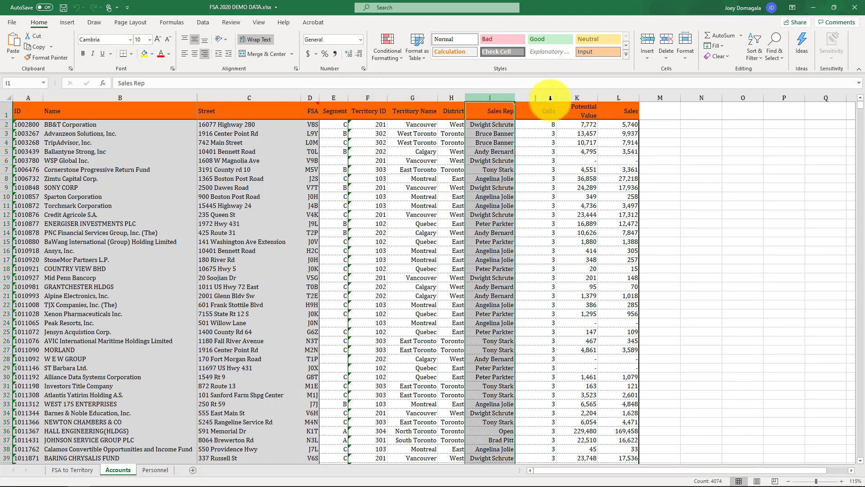
left_click_drag(614, 96, 547, 97)
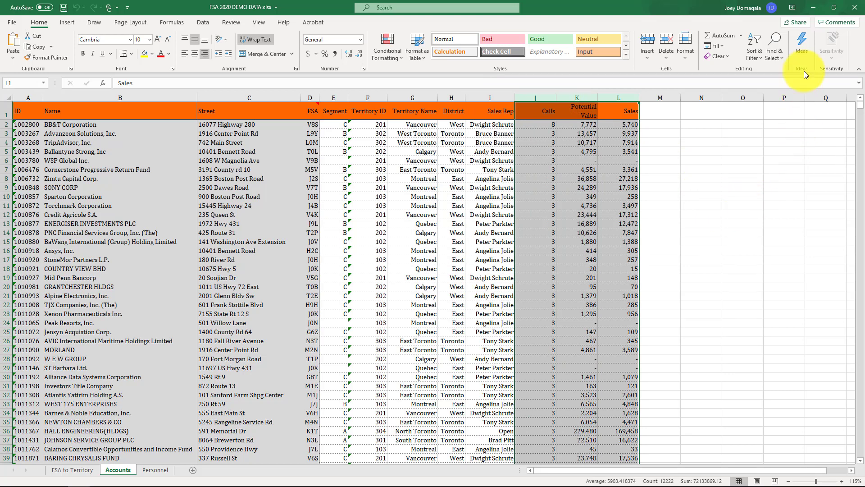
left_click(815, 10)
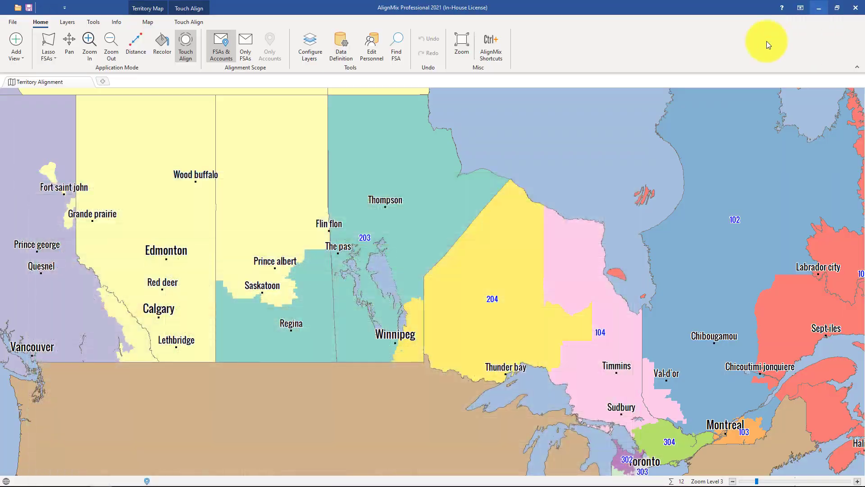
Start a data import from FSA 2020 DEMO DATA.xlsx using the Accounts worksheet.
left_click(13, 21)
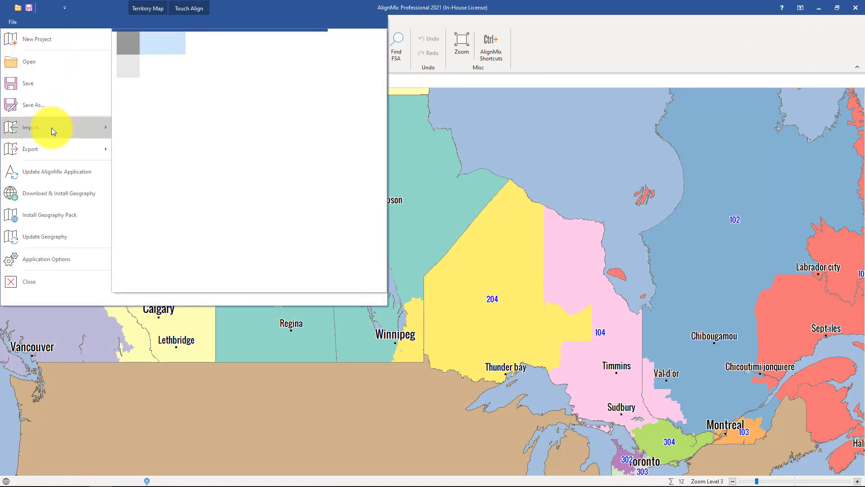
mouse_move(53, 130)
left_click(162, 52)
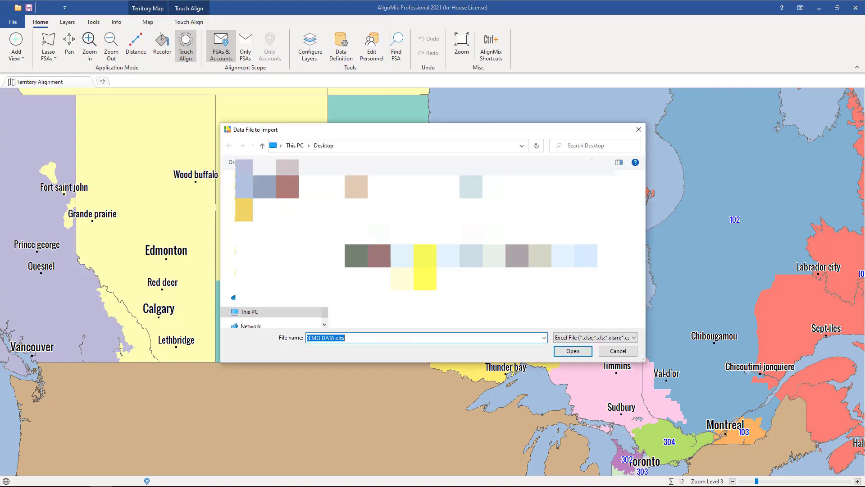
left_click(569, 350)
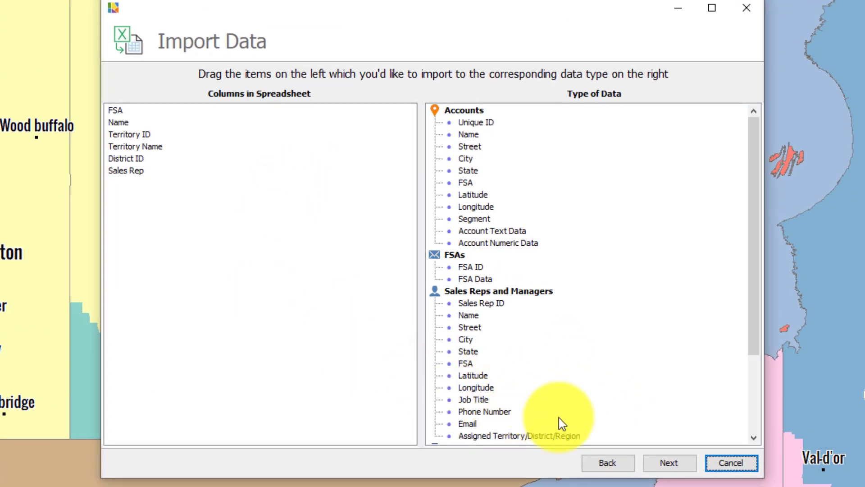
left_click(600, 463)
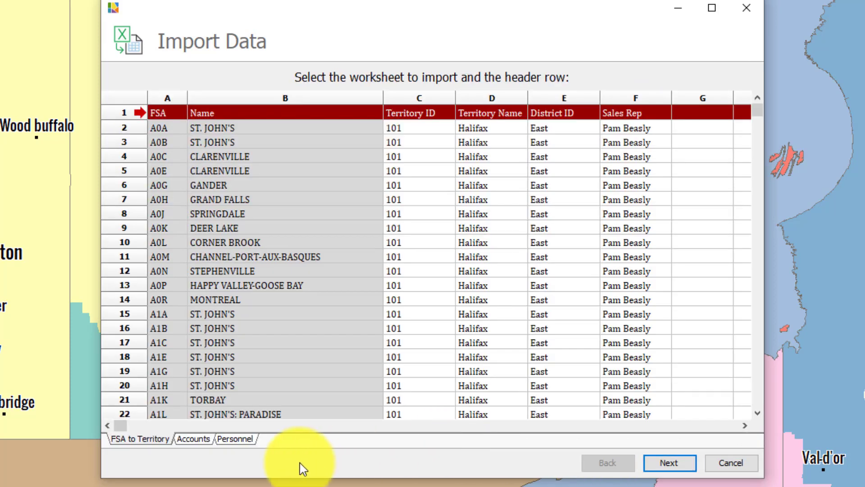
left_click(195, 439)
left_click(661, 463)
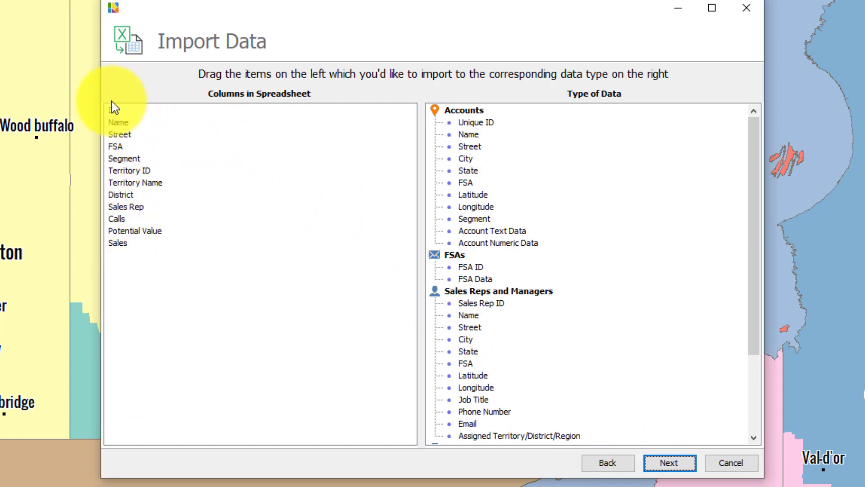
Map the ID, Name, Street, FSA and Segment columns to the account fields Unique ID, Name, Street, FSA and Segment.
left_click_drag(113, 112, 477, 122)
left_click_drag(115, 111, 451, 146)
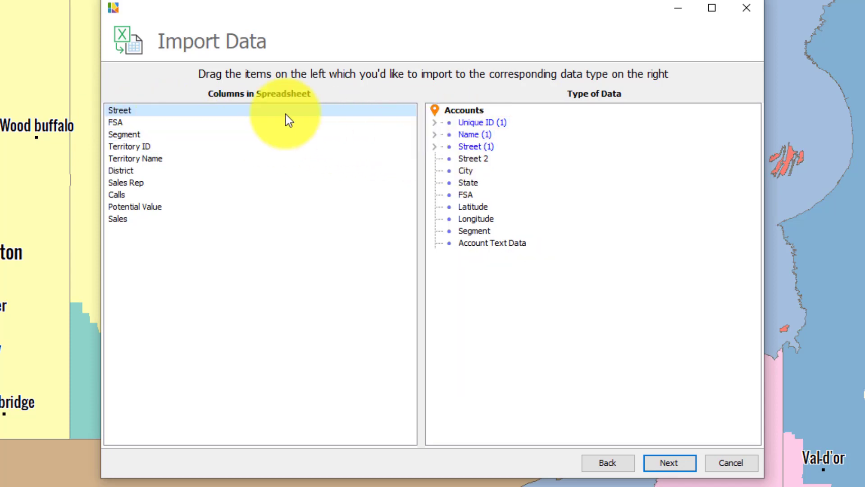
left_click_drag(119, 112, 466, 195)
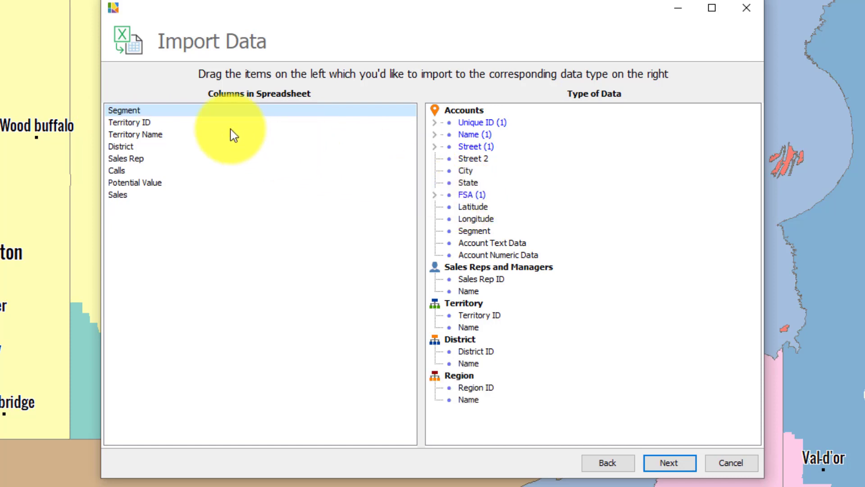
left_click_drag(135, 109, 495, 231)
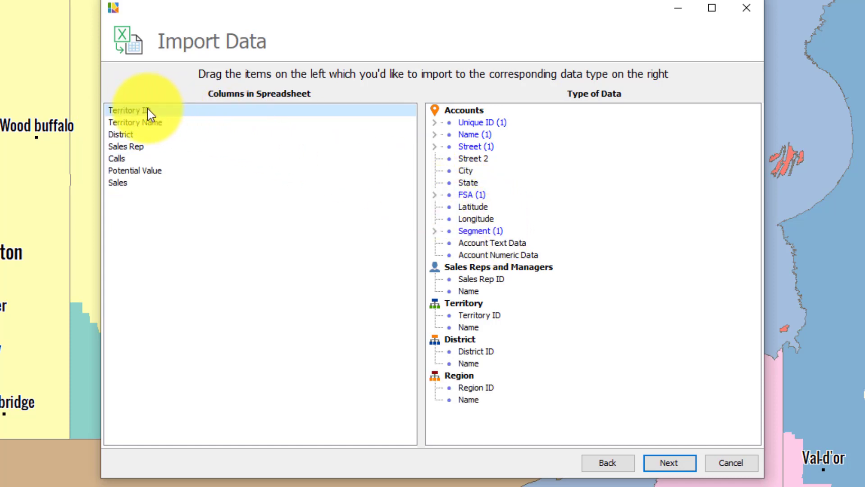
Map Territory ID, Territory Name and Sales Rep to Territory ID, territory Name and Sales Rep ID, and Calls, Potential Value and Sales to Account Numeric Data.
left_click_drag(150, 112, 468, 328)
left_click_drag(132, 121, 477, 280)
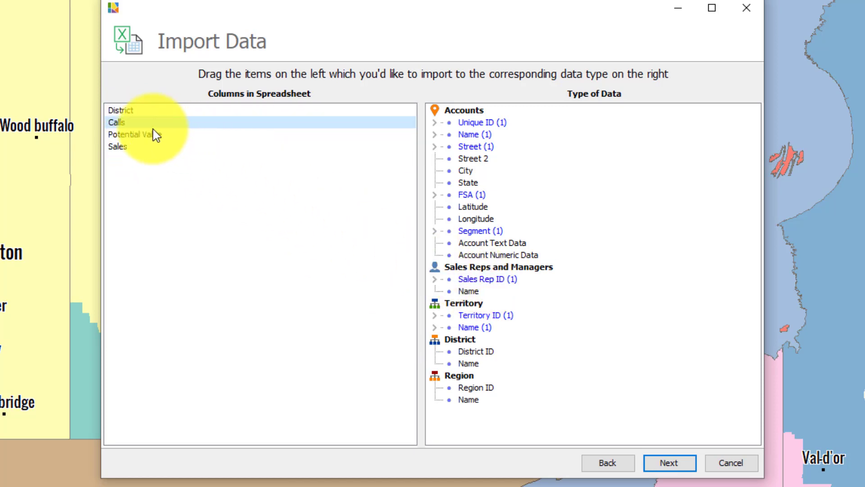
left_click(130, 135, "ctrl")
left_click(120, 146, "ctrl")
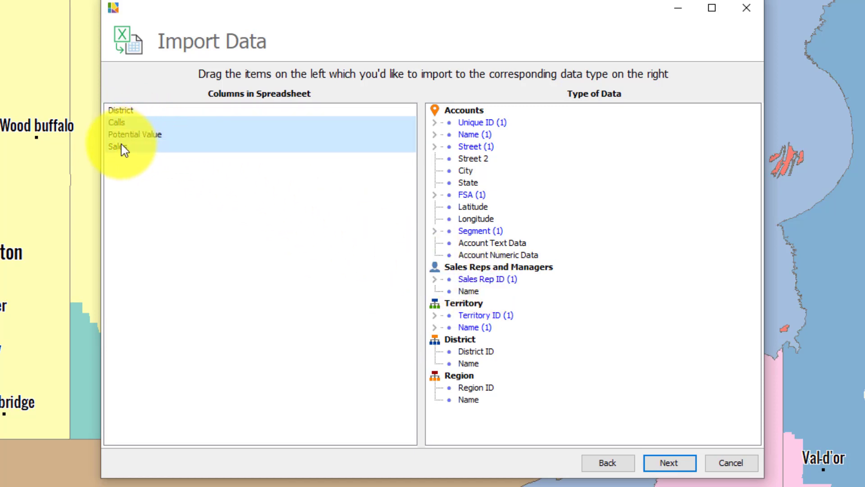
left_click_drag(120, 141, 483, 255)
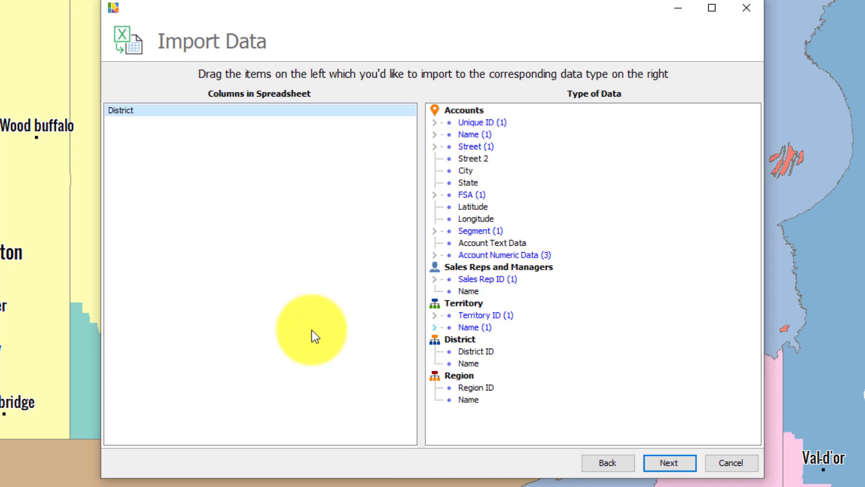
Confirm the account import with the existing base geography and finish importing the accounts onto the map.
left_click(663, 466)
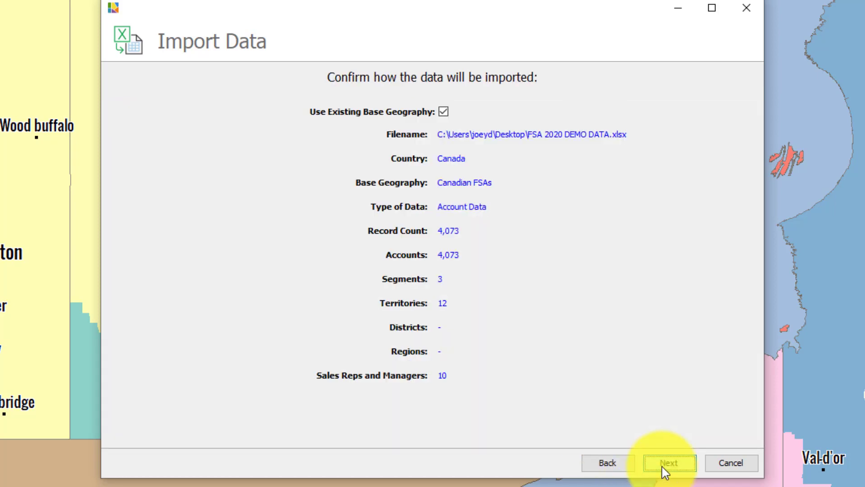
left_click(664, 469)
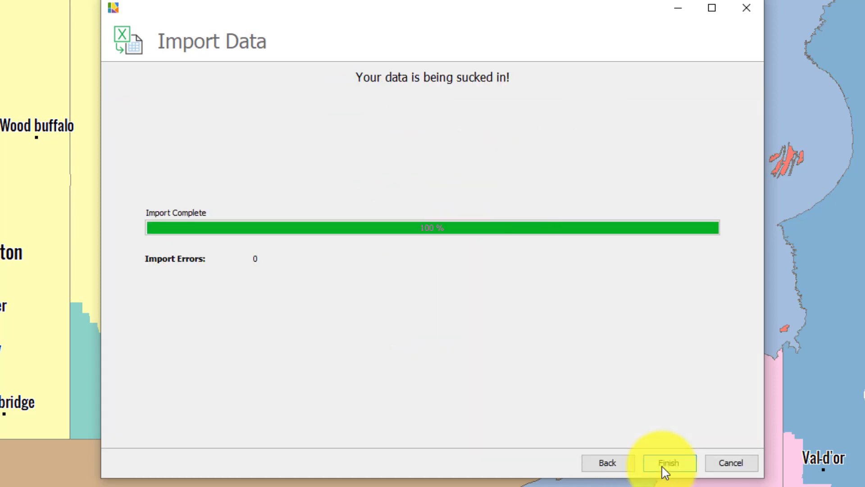
left_click(665, 468)
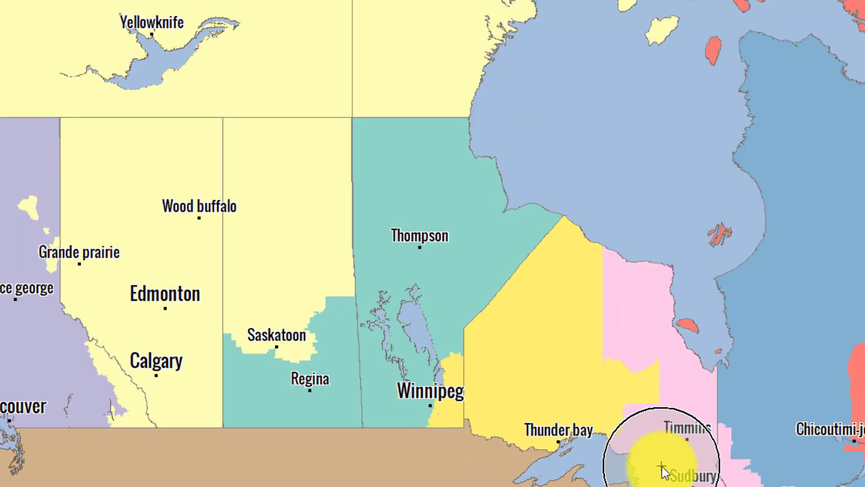
Lasso the FSAs around Toronto in territory 303 to query their account, data and segment summary.
scroll(603, 430, "up", 4)
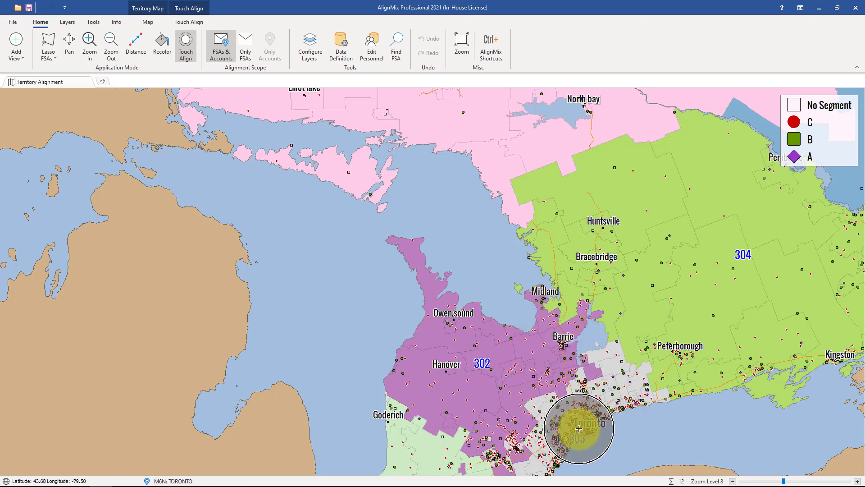
scroll(578, 428, "up", 1)
scroll(578, 428, "up", 2)
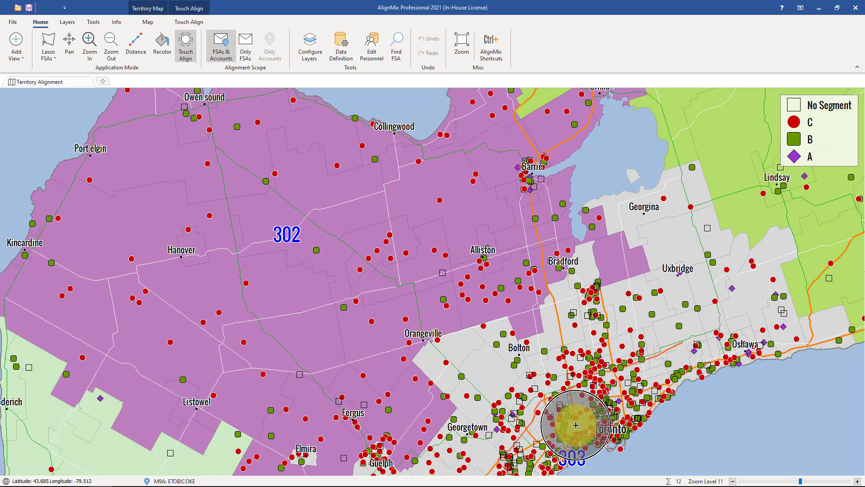
left_click(47, 44)
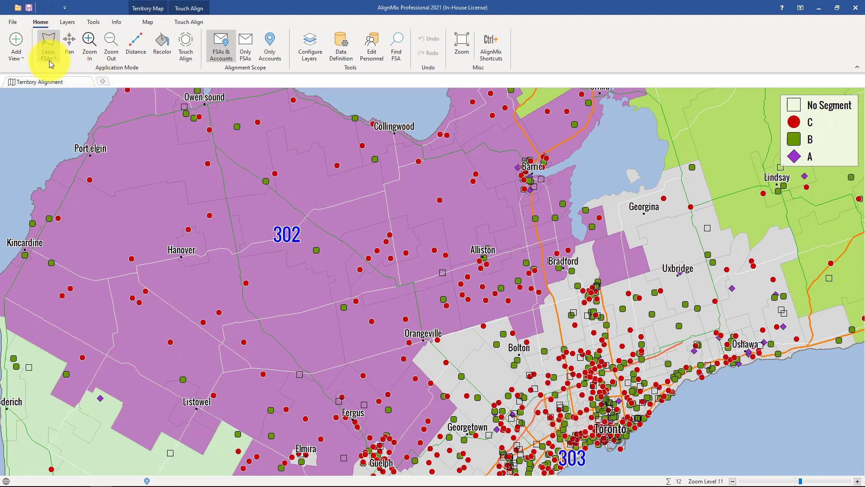
mouse_move(581, 268)
left_mouse_down()
mouse_move(457, 377)
mouse_move(538, 438)
left_mouse_up()
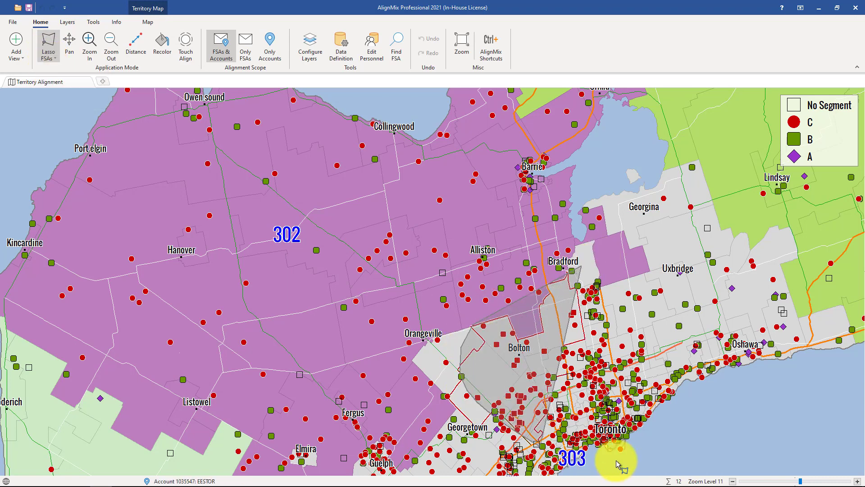
mouse_move(618, 464)
left_mouse_down()
mouse_move(691, 353)
mouse_move(686, 311)
left_mouse_up()
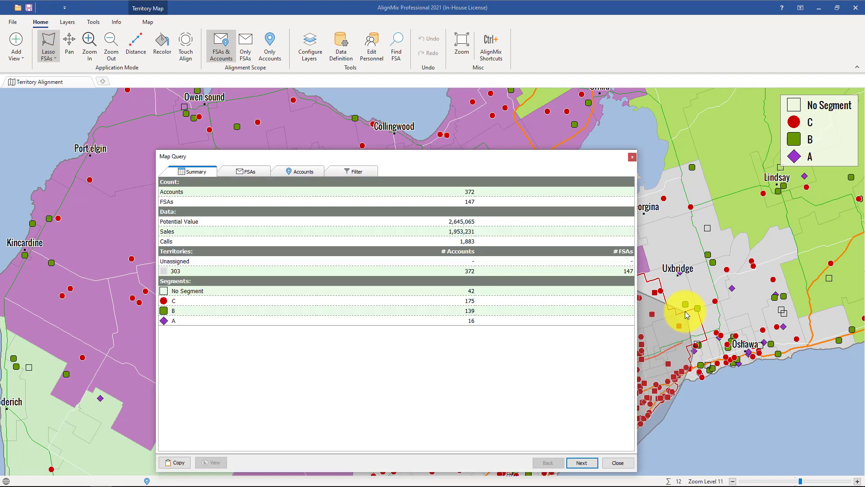